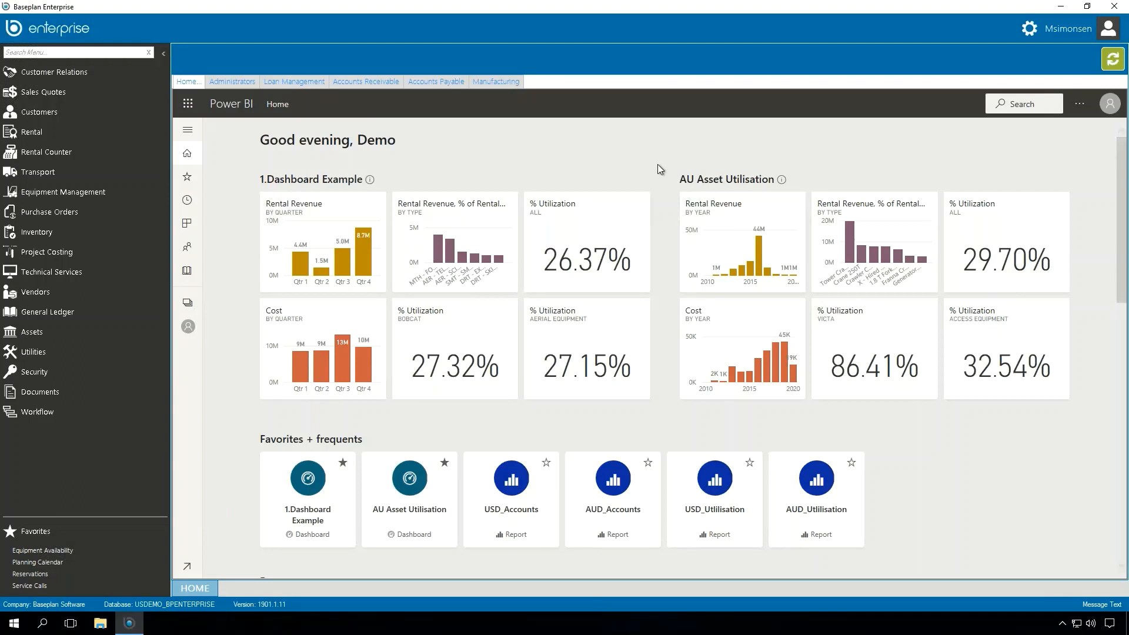
Start a new equipment rental contract for Volaris Construction at the PARKWAY EXTENSION - 768 site.
left_click(54, 130)
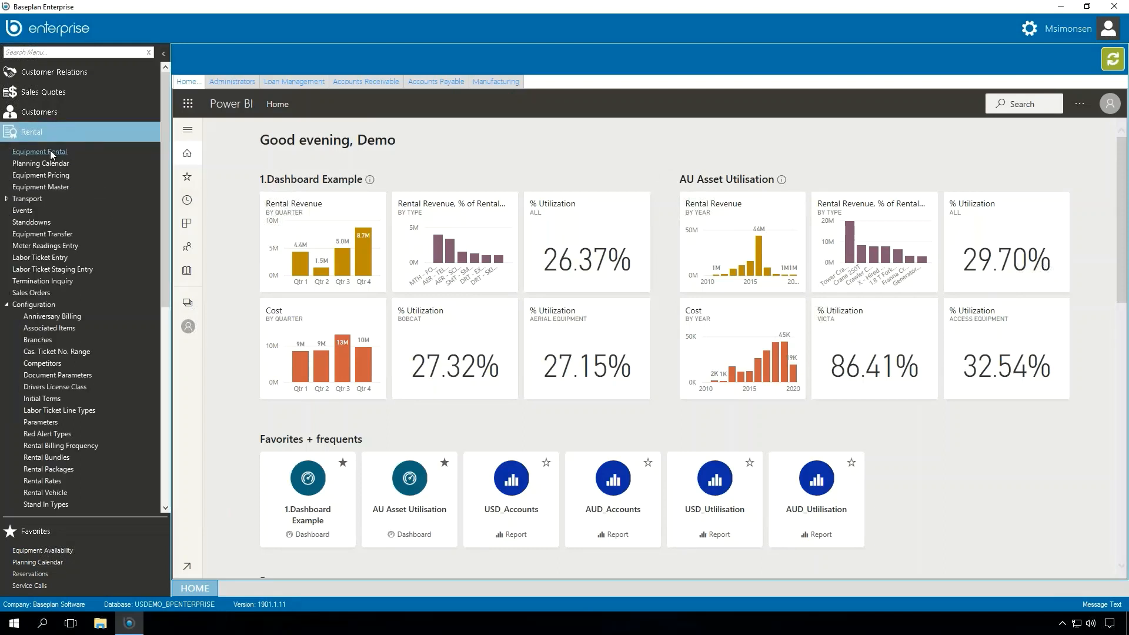
left_click(51, 155)
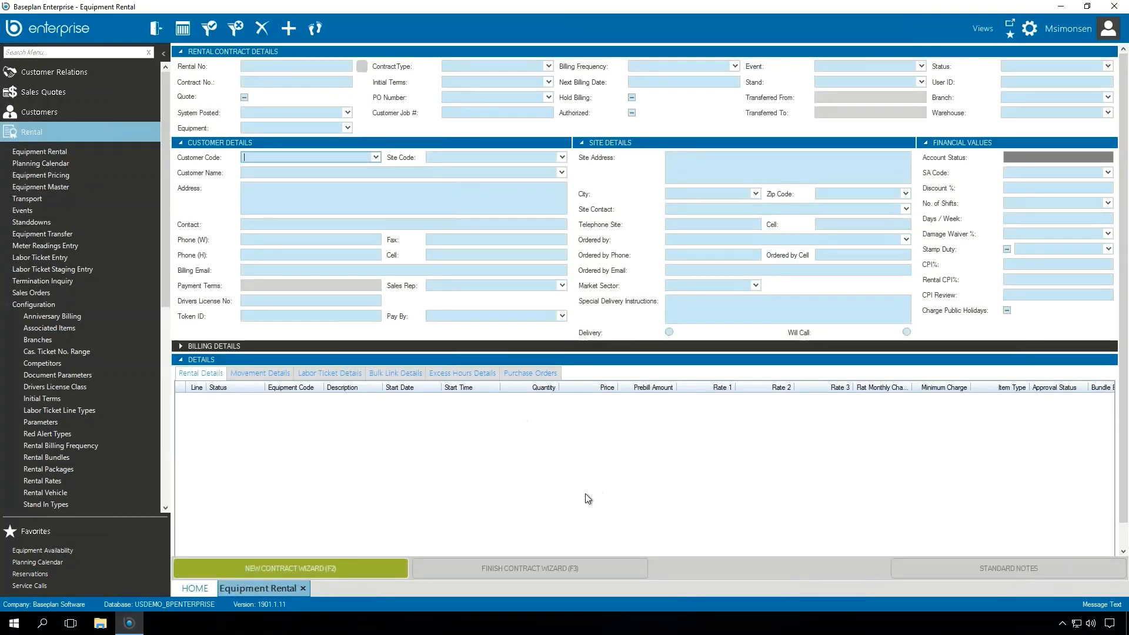
left_click(310, 560)
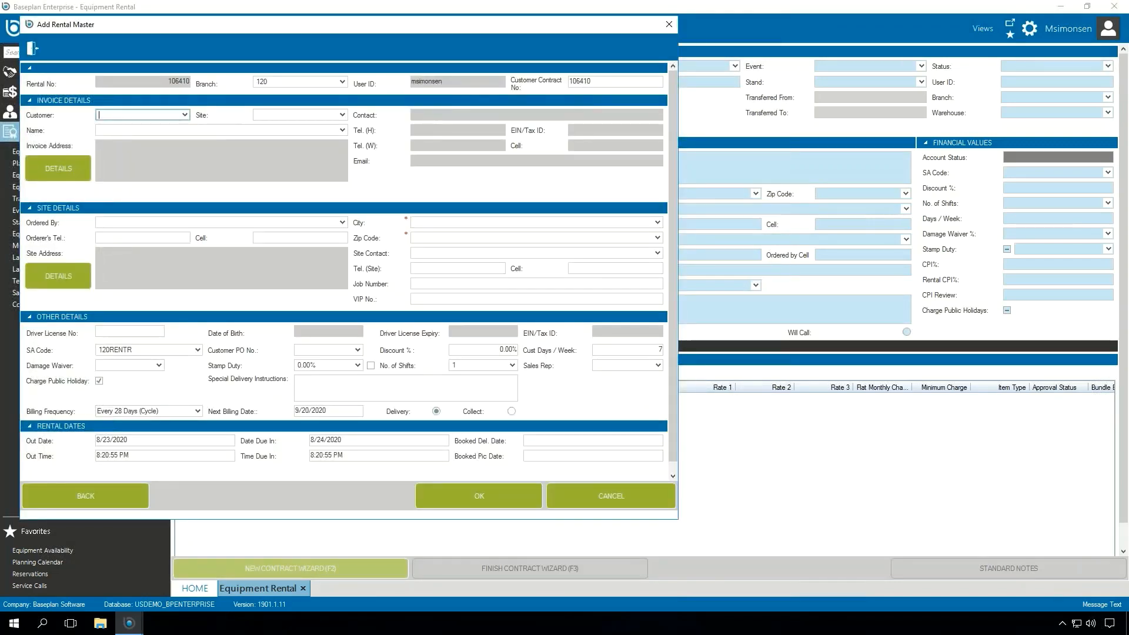
type("VOLA0001")
key("Tab")
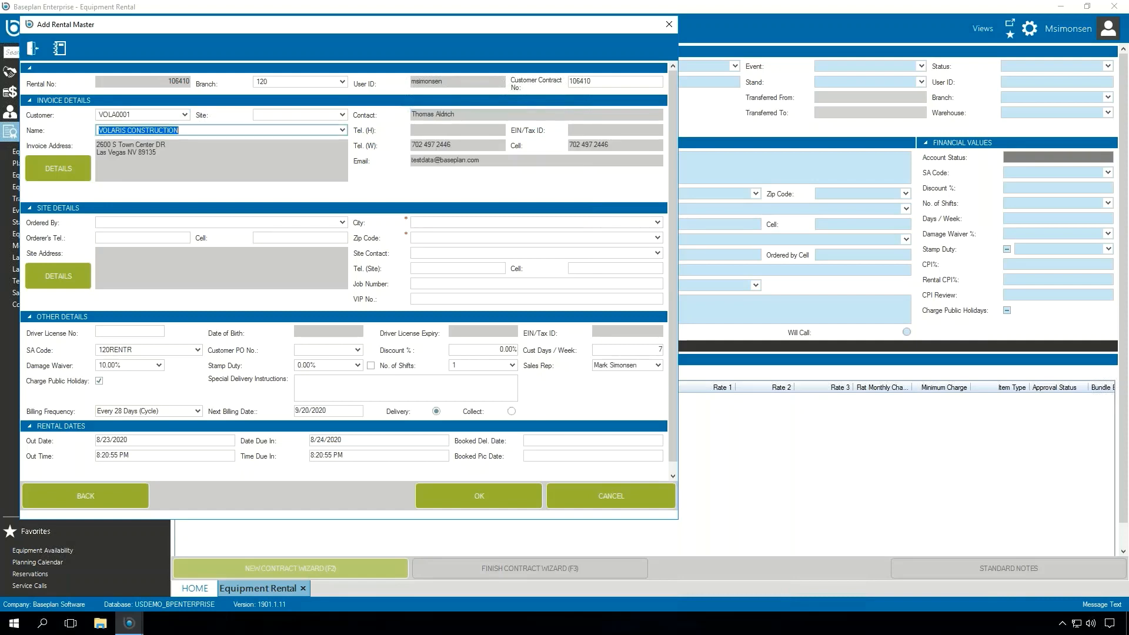
left_click(343, 114)
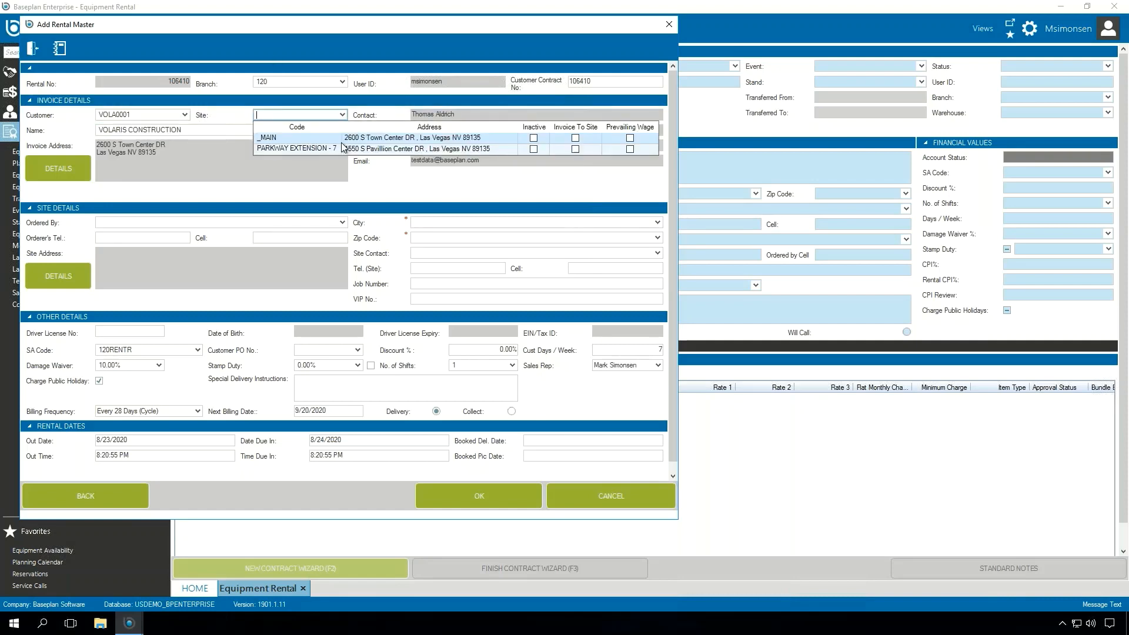
left_click(330, 155)
Assign the contract's ordering contact and site contact from the customer's contact list, check their records, and accept the contract details.
left_click(343, 222)
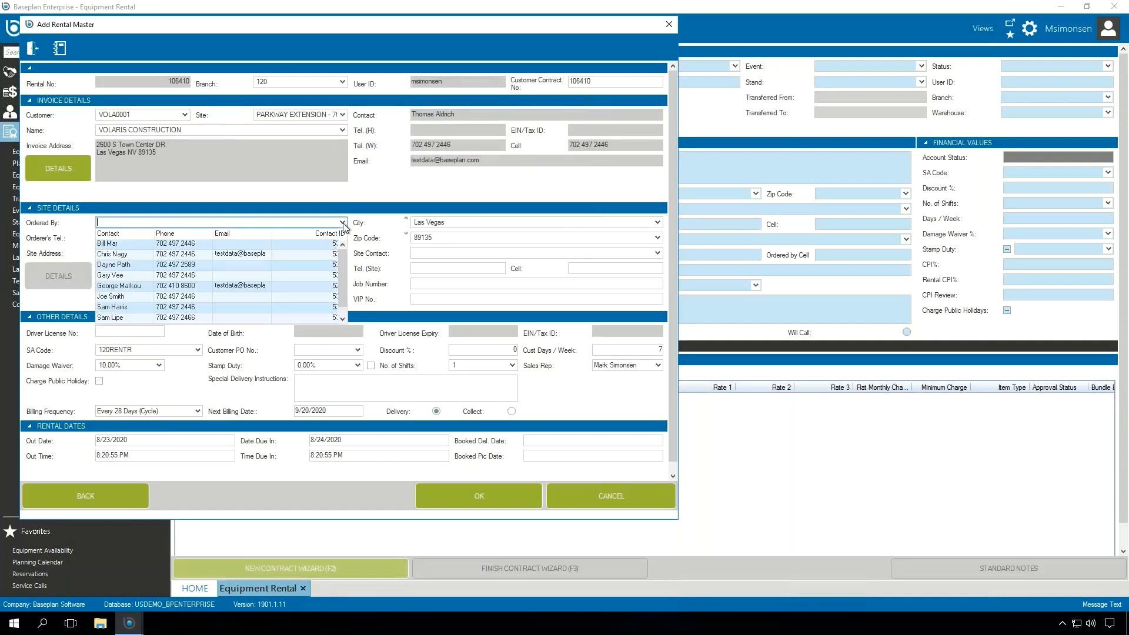
left_click(134, 255)
double_click(134, 224)
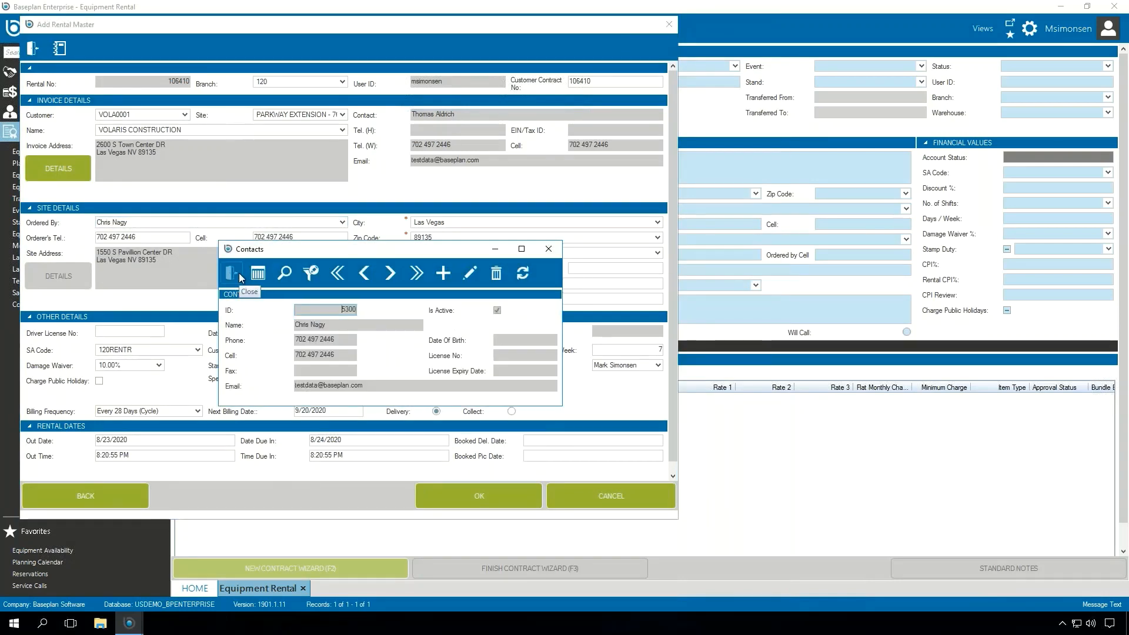
left_click(240, 277)
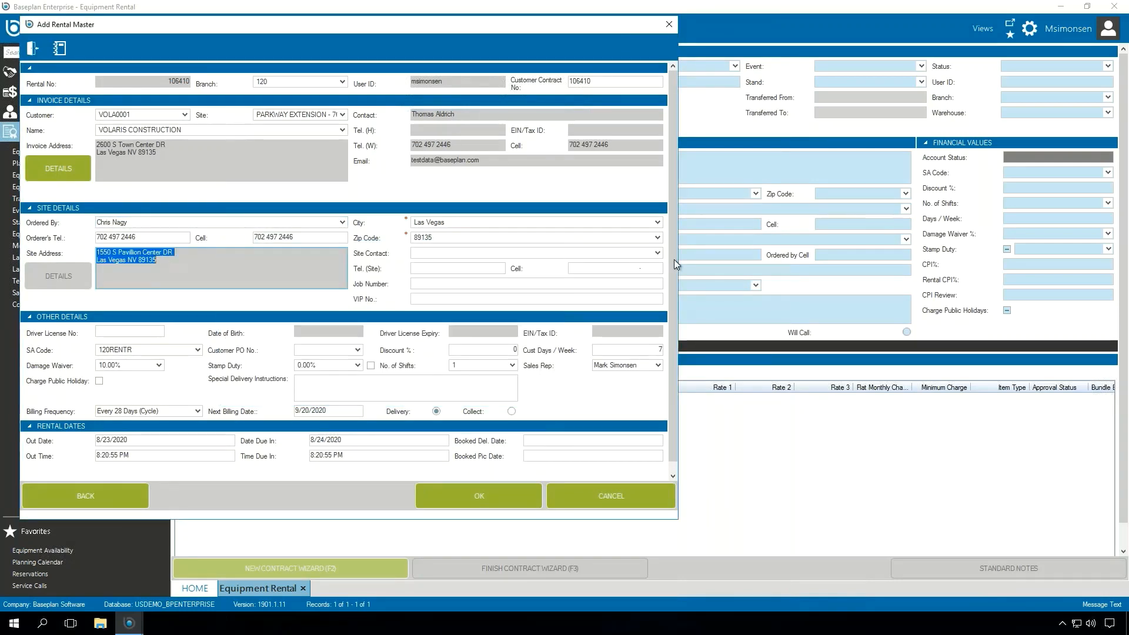
left_click(657, 253)
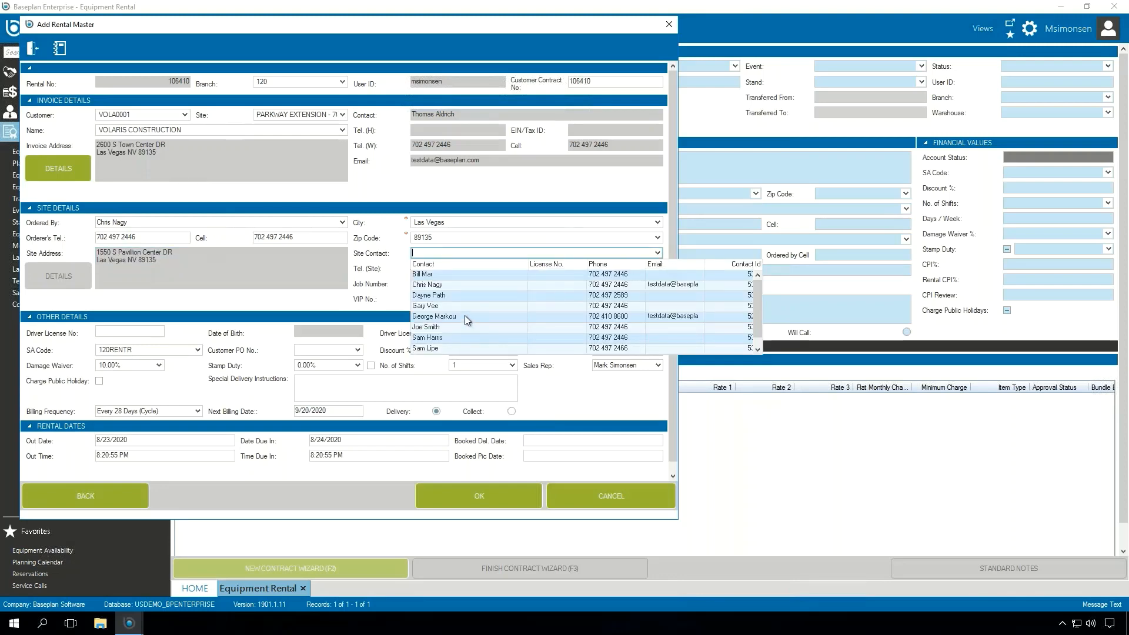
left_click(464, 316)
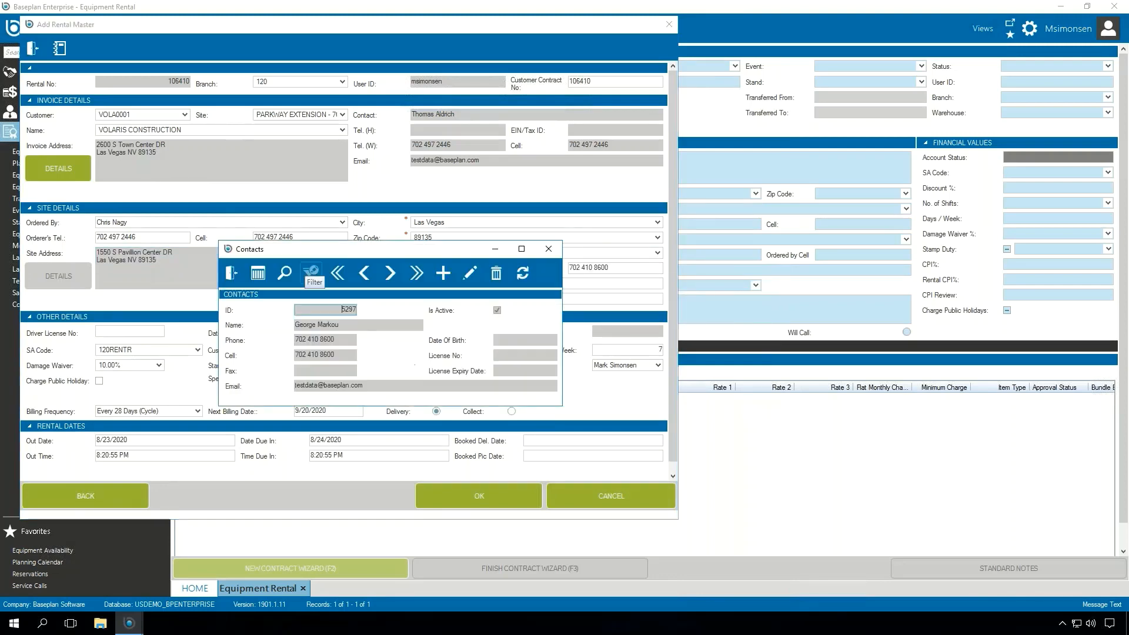
left_click(231, 273)
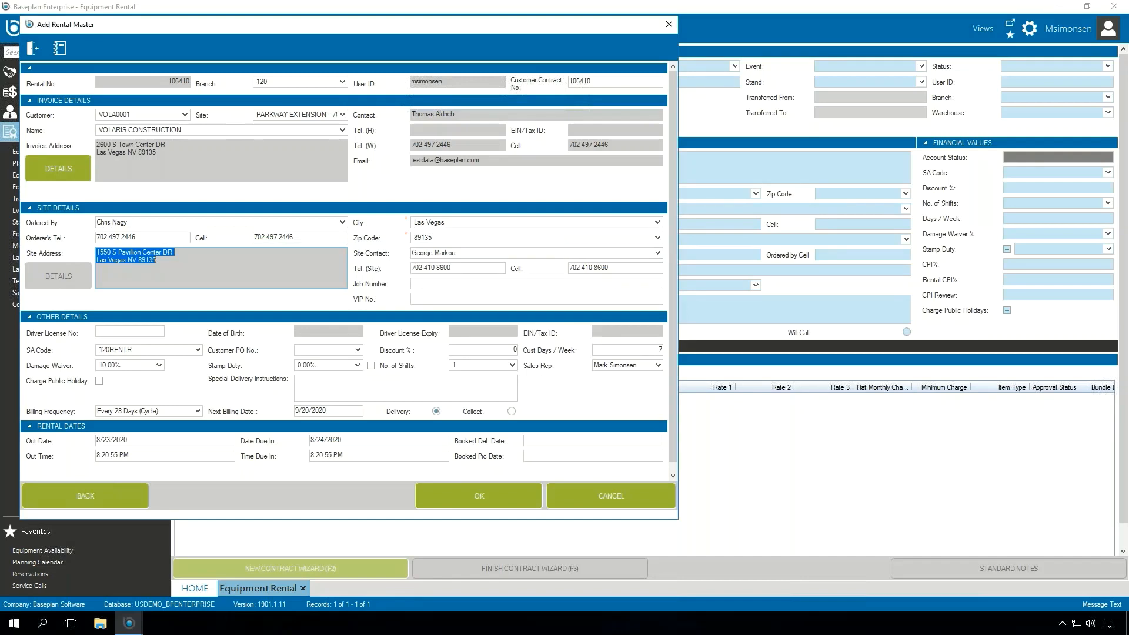
left_click(450, 495)
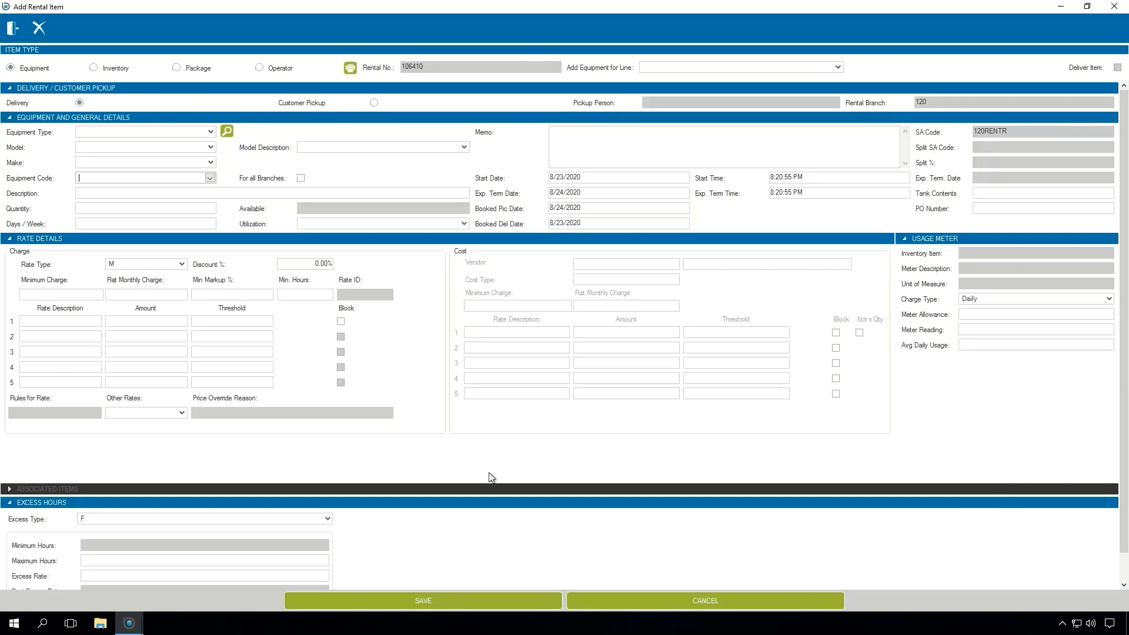
Set the rental item's type to EXCAVATOR, load the details of unit CAT33613, and clear the specific equipment code.
left_click(122, 136)
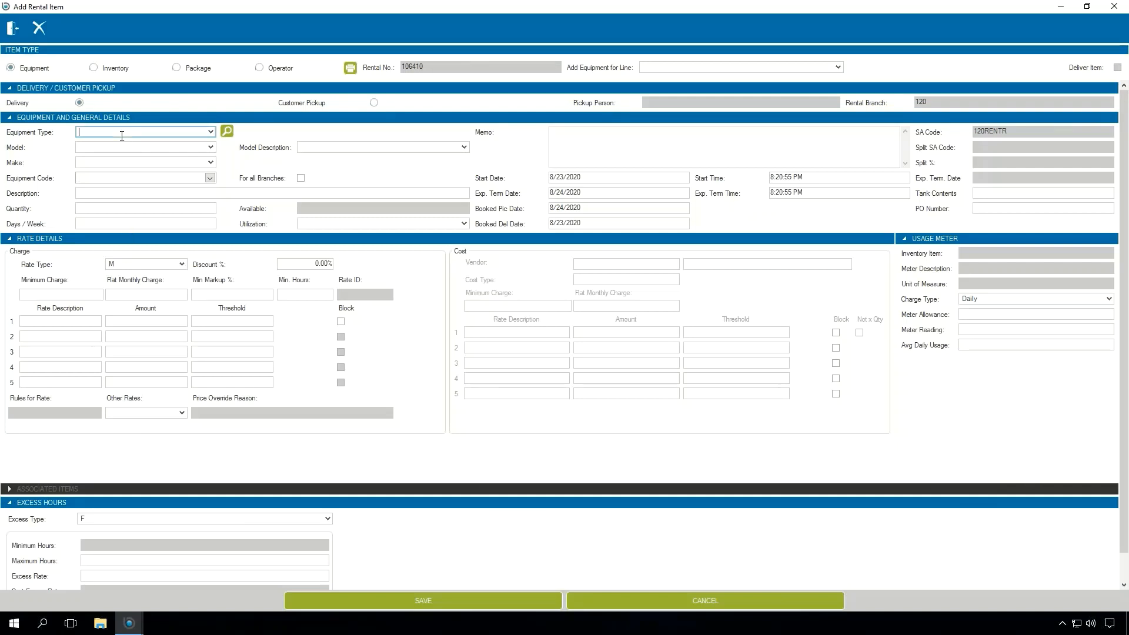
type("EXCAVATOR")
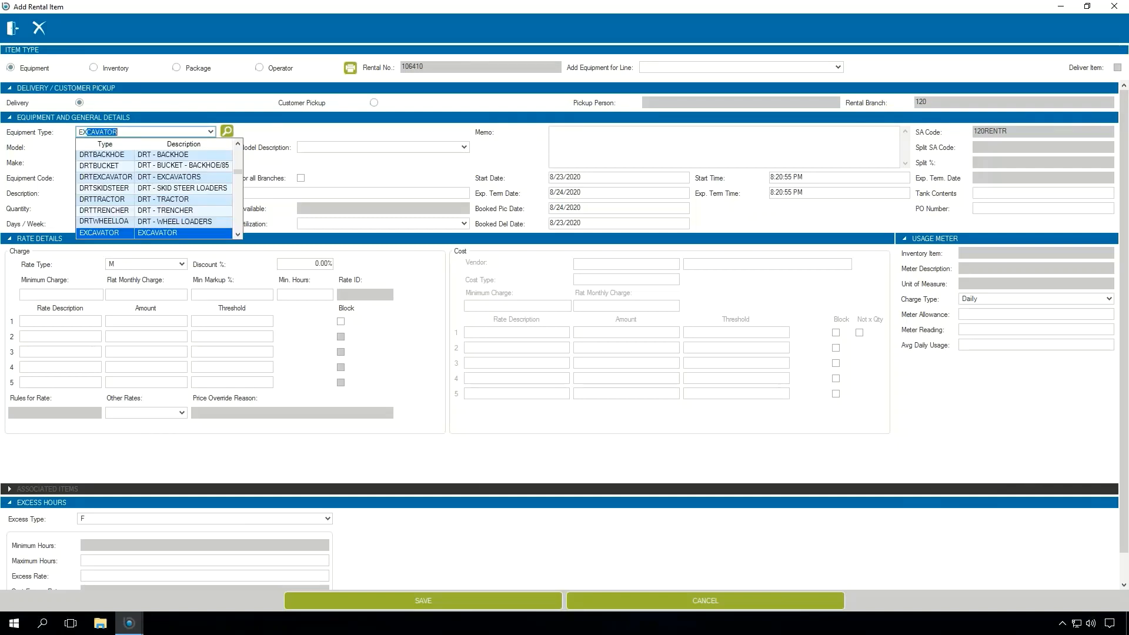
key("Tab")
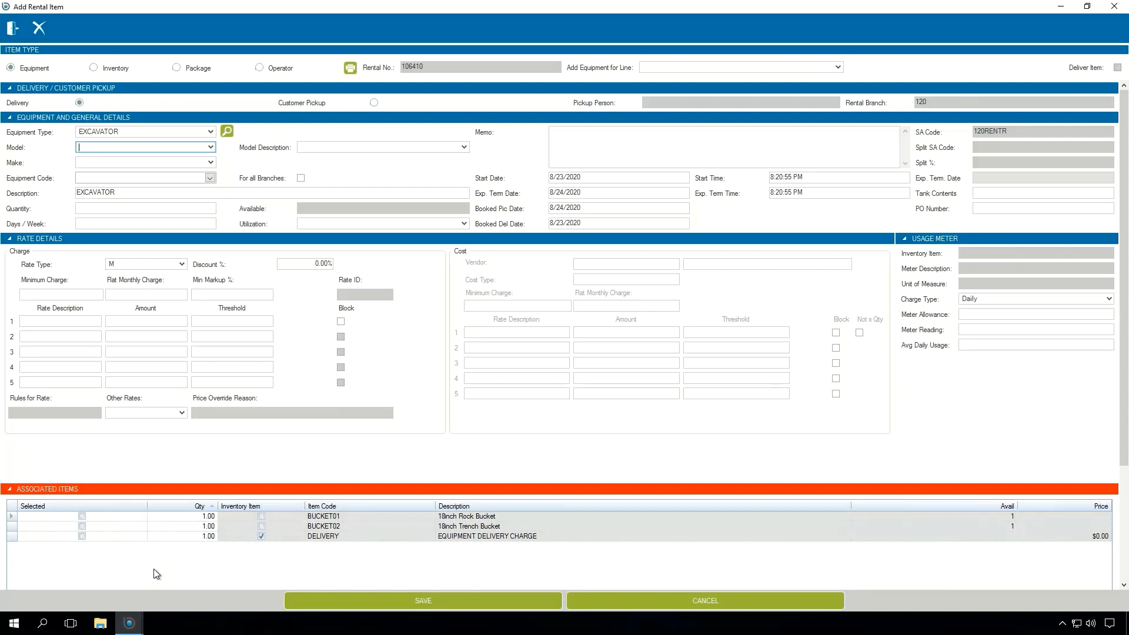
left_click(210, 178)
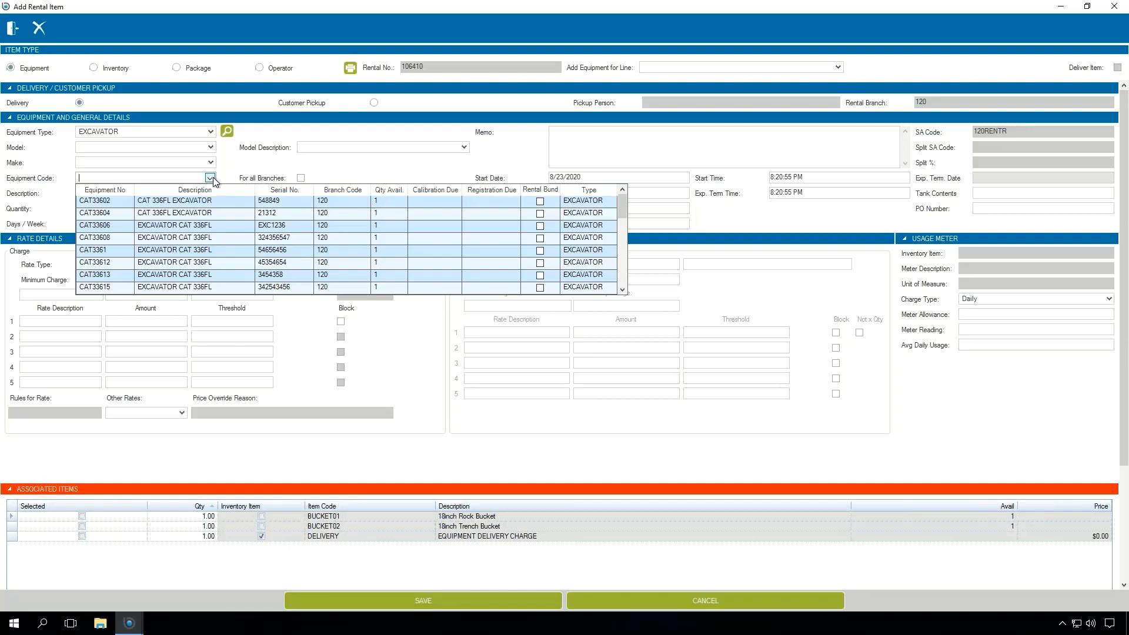
left_click(216, 279)
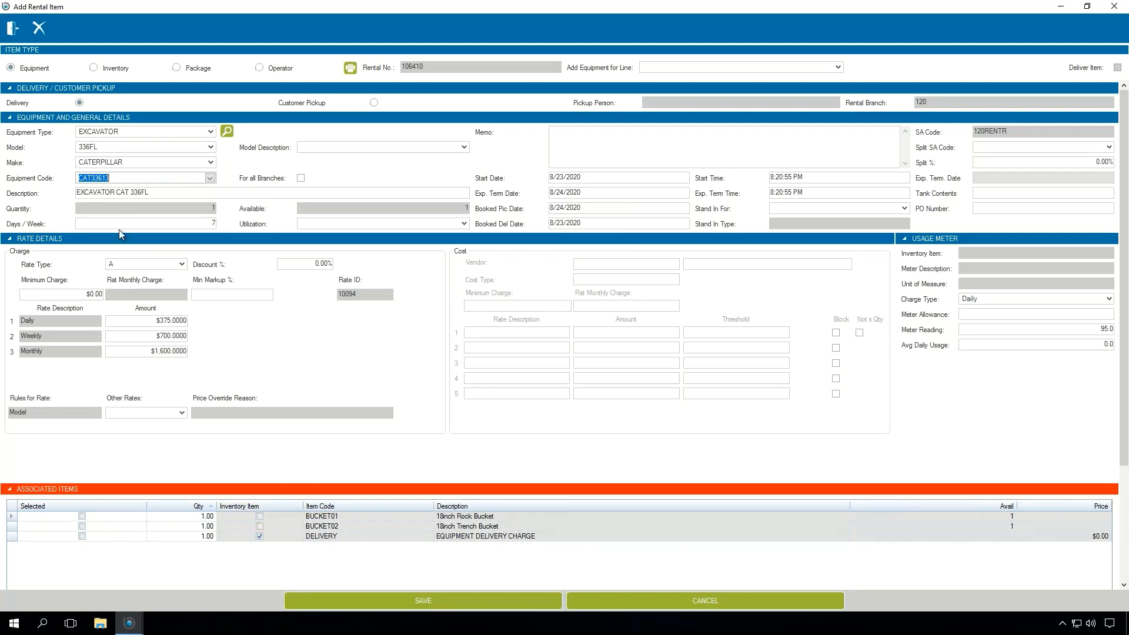
key("BackSpace")
Include the 18inch Rock Bucket, 18inch Trench Bucket and equipment delivery charge as associated items, and save the rental item.
left_click(83, 516)
left_click(82, 526)
left_click(83, 536)
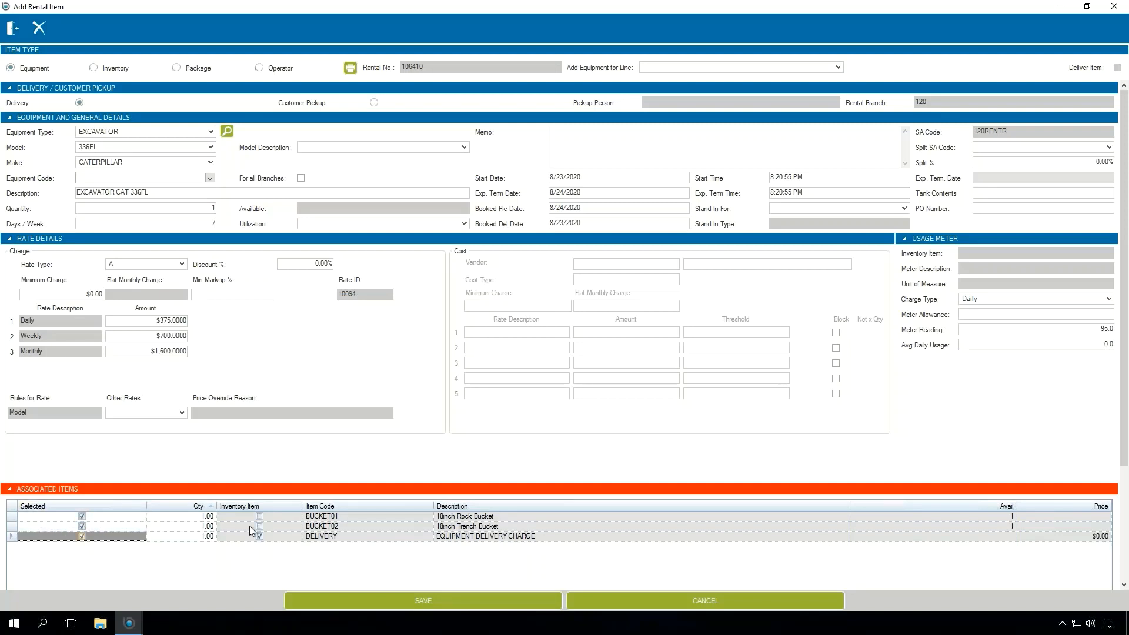
left_click(447, 595)
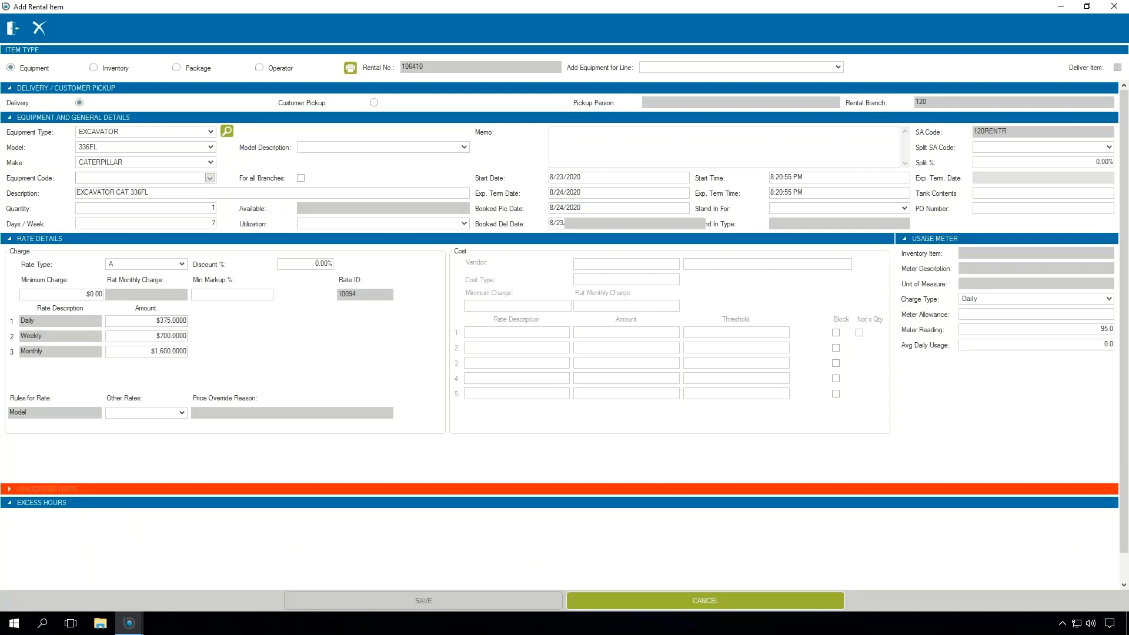
Finish the contract entry by closing the blank rental item form, the delivery ticket form and the rental contract report.
left_click(12, 28)
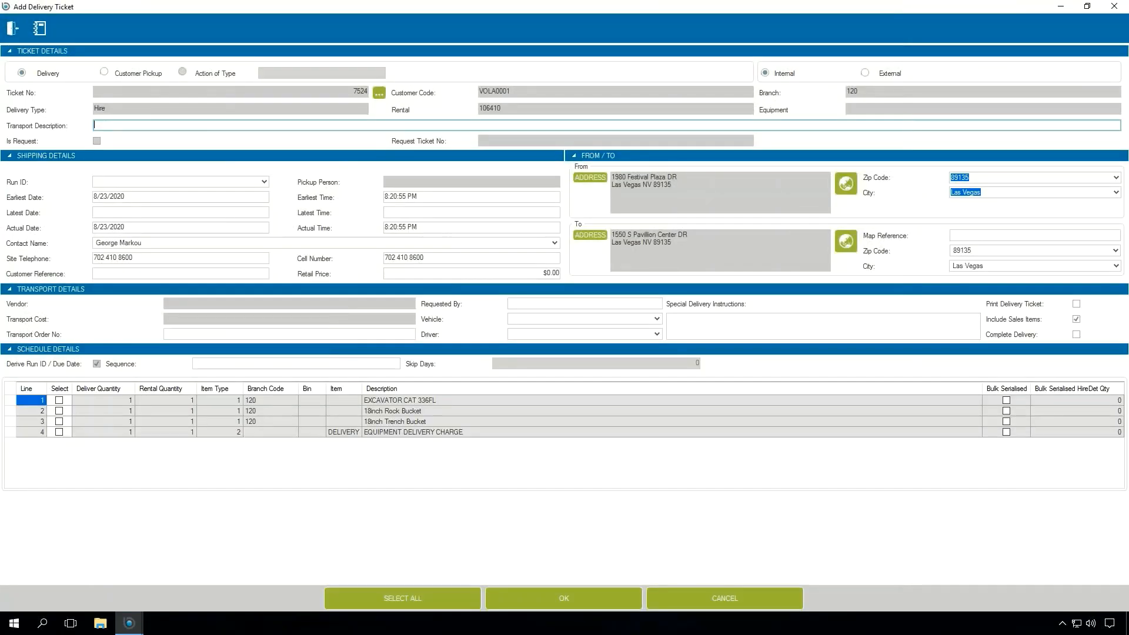
left_click(14, 31)
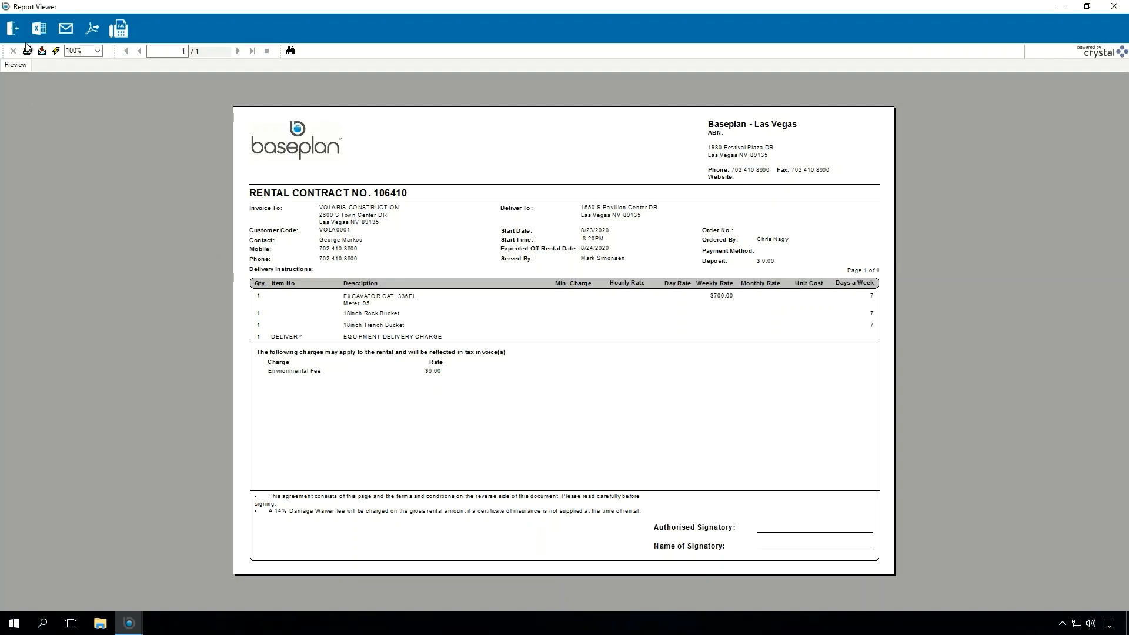
left_click(14, 27)
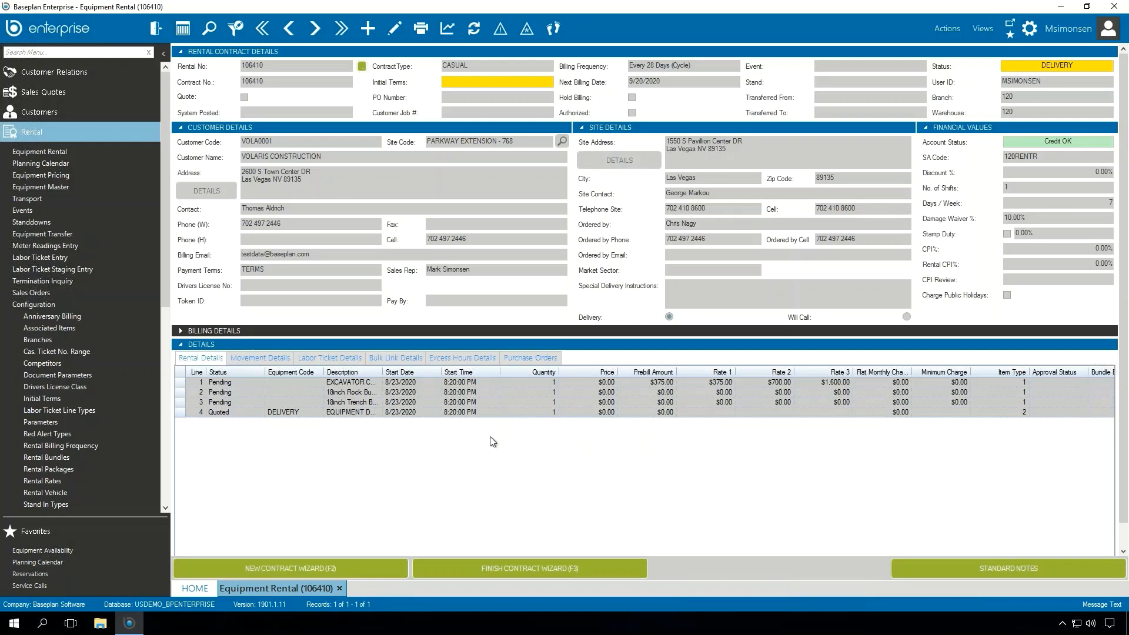
Open the Rental Counter rates inquiry and set it to Volaris Construction with site code PARKWAY EXTENSION - 768.
left_click(53, 133)
left_click(59, 151)
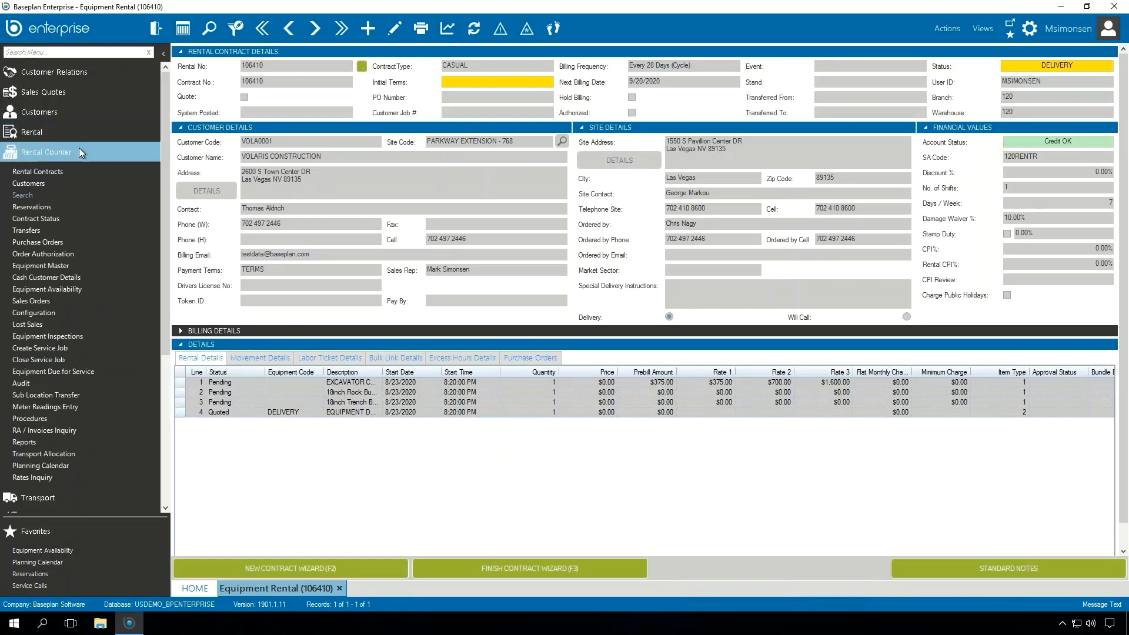
left_click(30, 198)
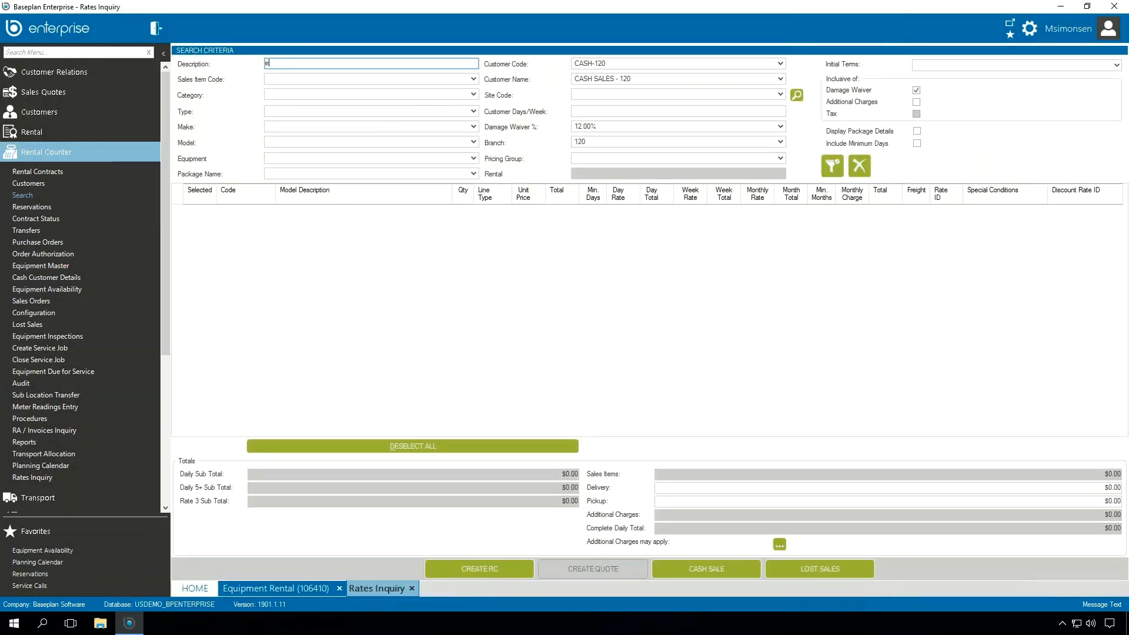
key("BackSpace")
key("BackSpace")
left_click(636, 66)
type("VOLA0001")
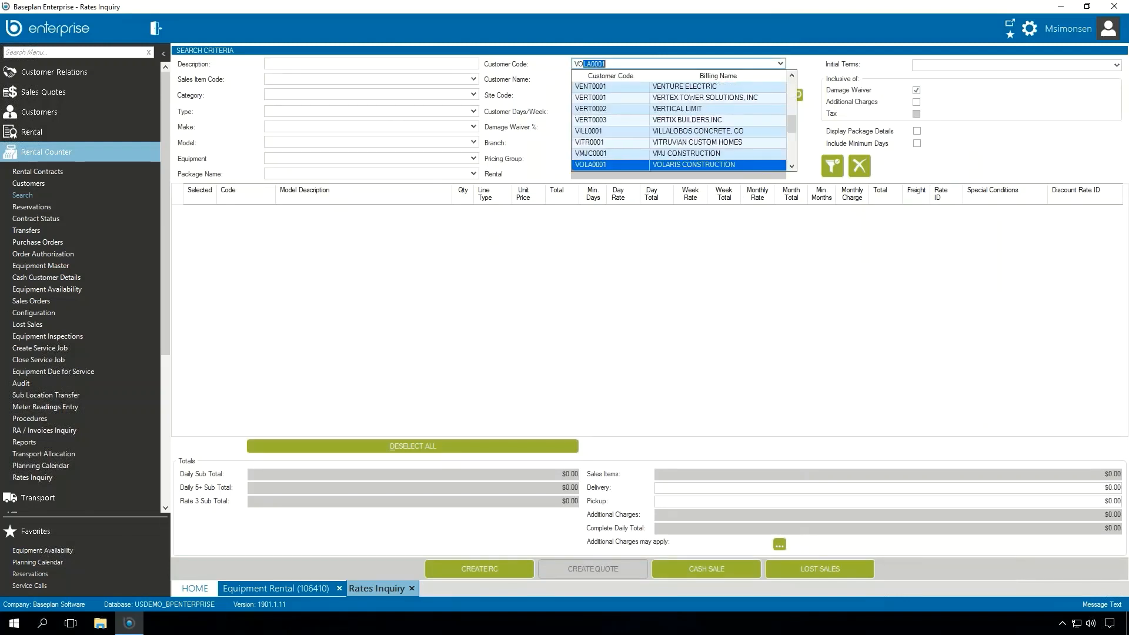
key("Tab")
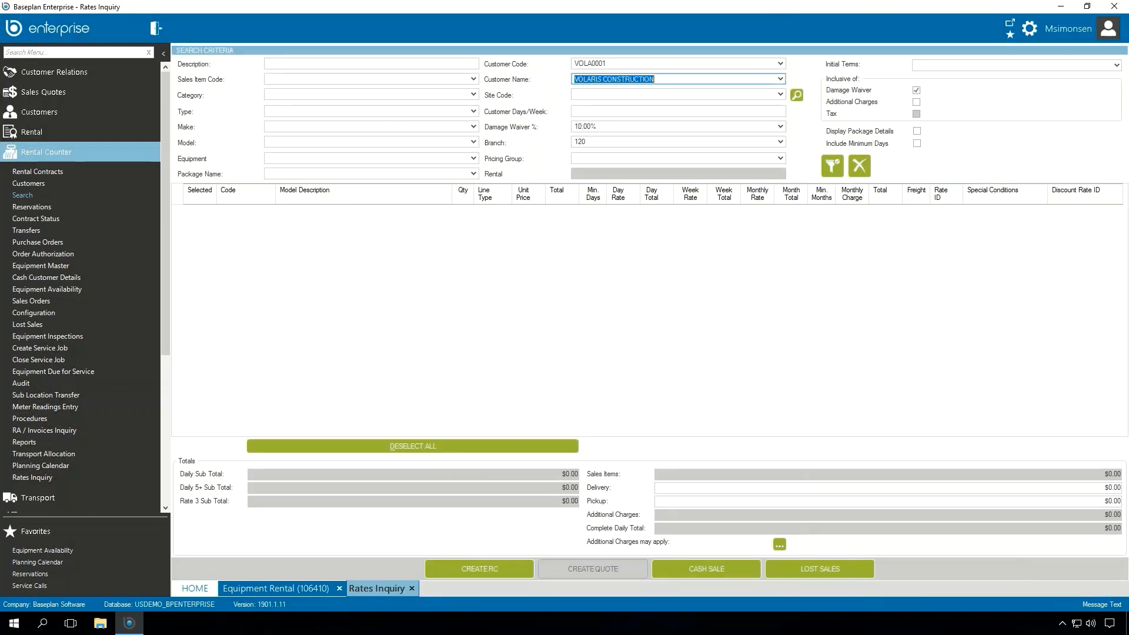
left_click(780, 94)
left_click(701, 128)
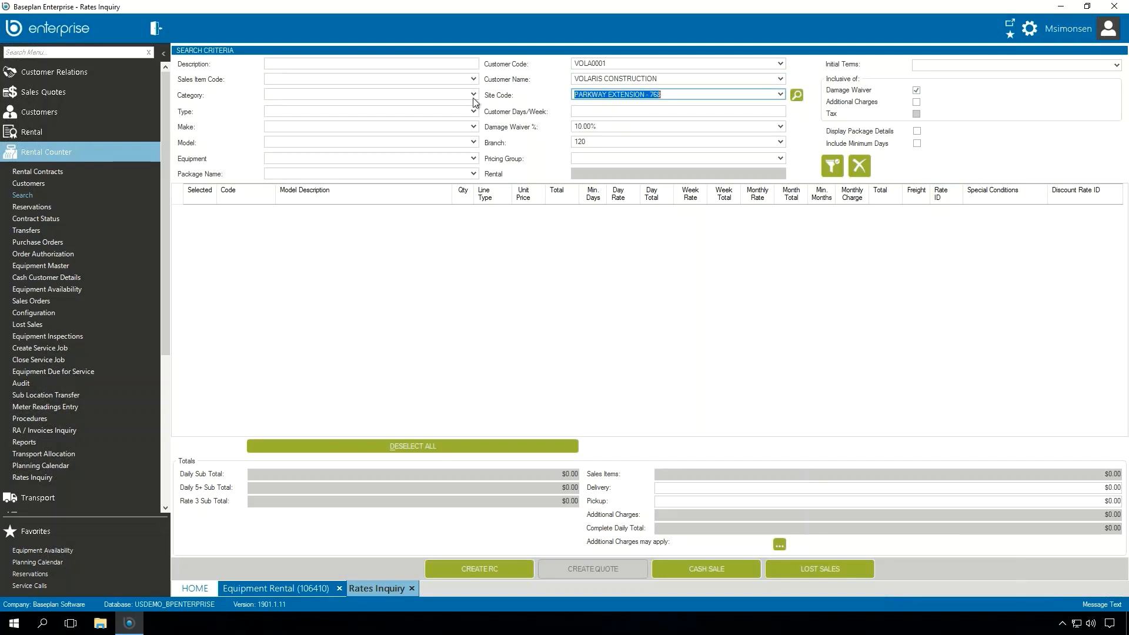
Search the rates for descriptions containing "exc" and select the EXCAVATOR 35,000 LBS fleet item.
left_click(382, 66)
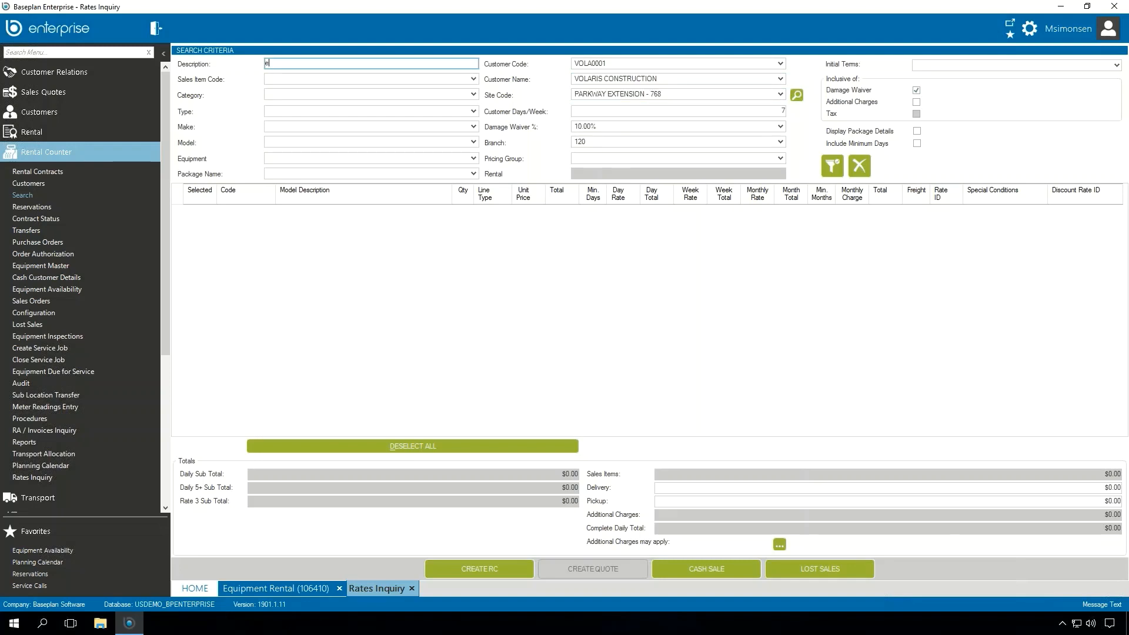
key("Return")
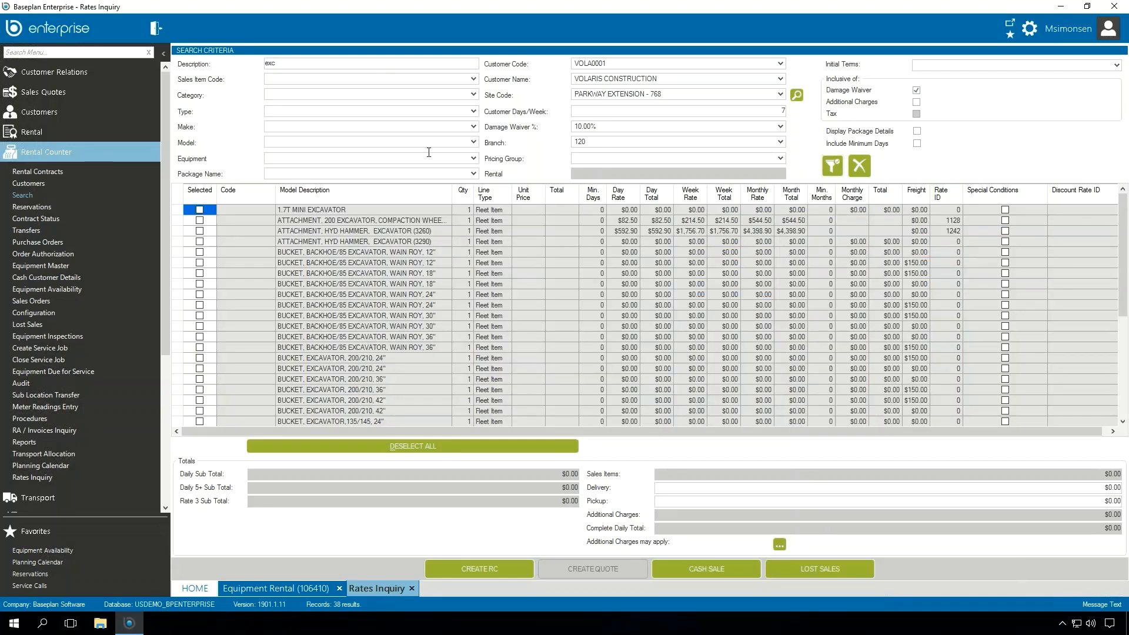
scroll(421, 262, "down", 3)
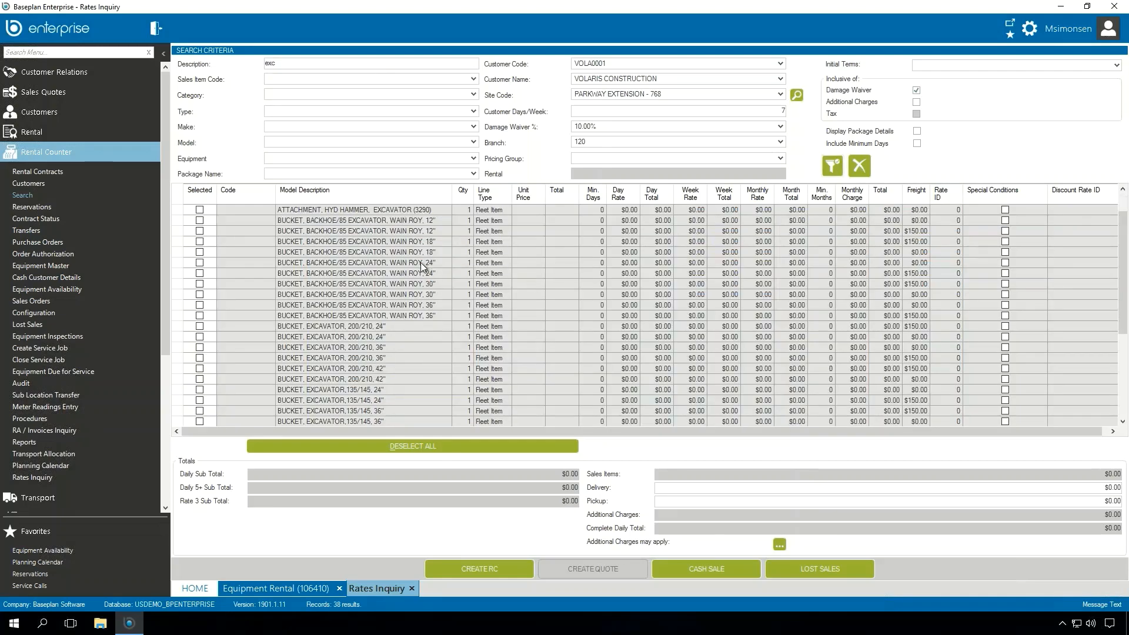
scroll(421, 263, "down", 3)
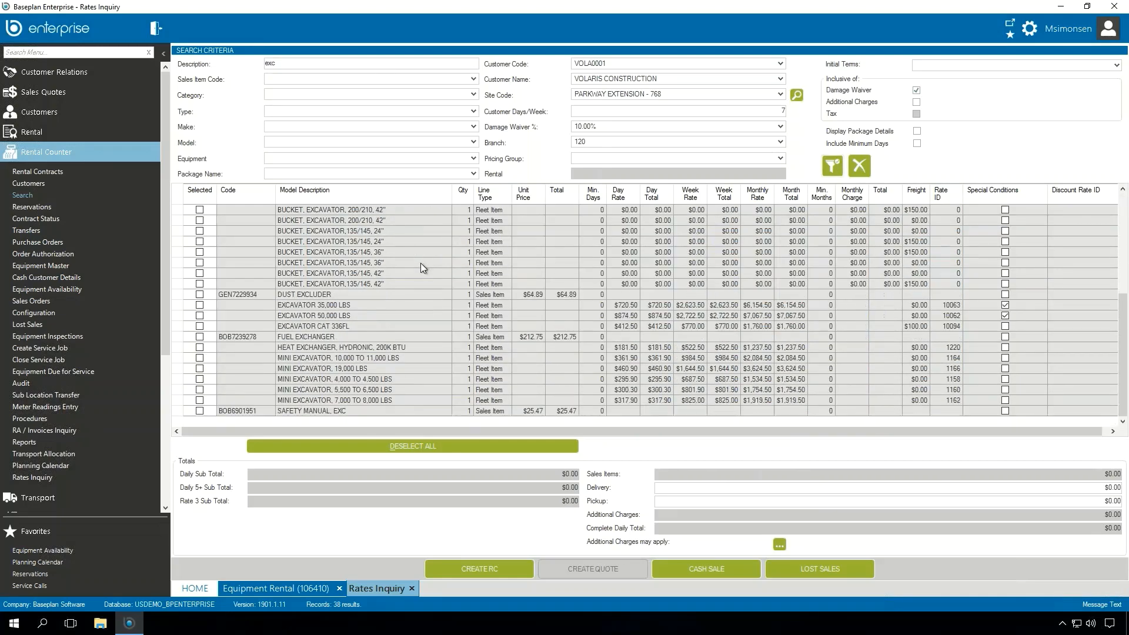
left_click(383, 307)
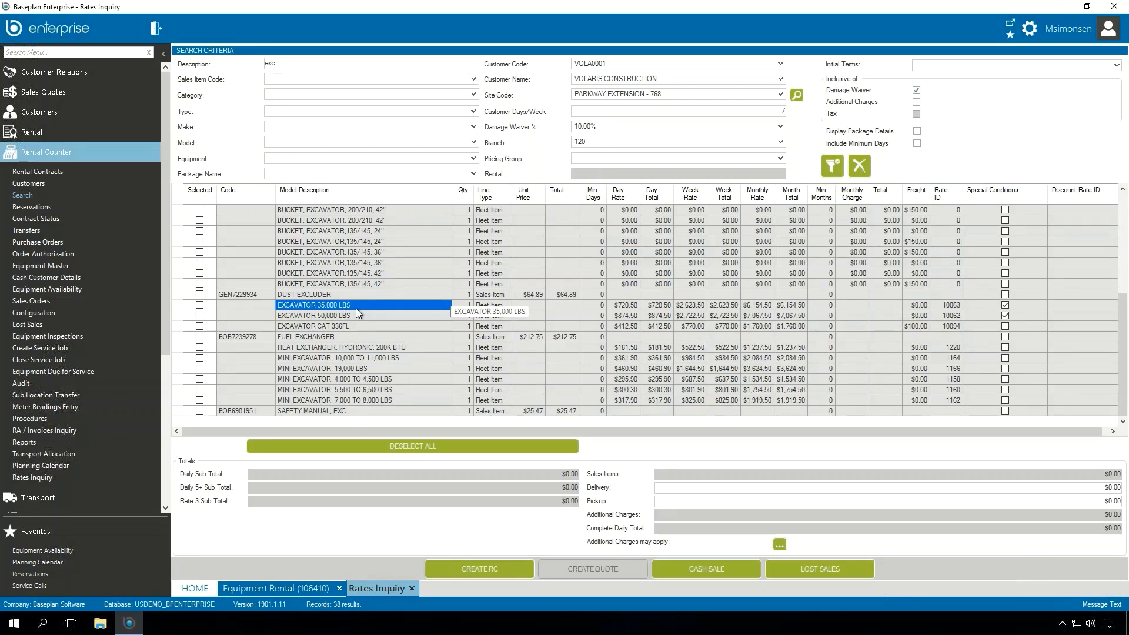
left_click(200, 307)
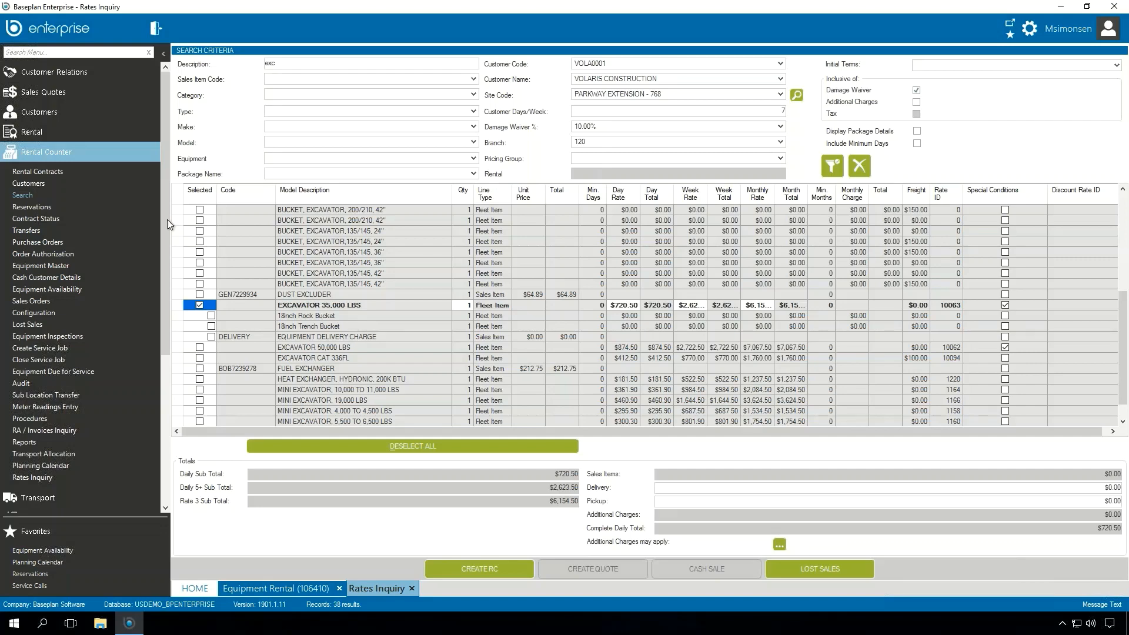
Search the program menu for "asso", open the Associated Items configuration form and retrieve all its records.
left_click(100, 153)
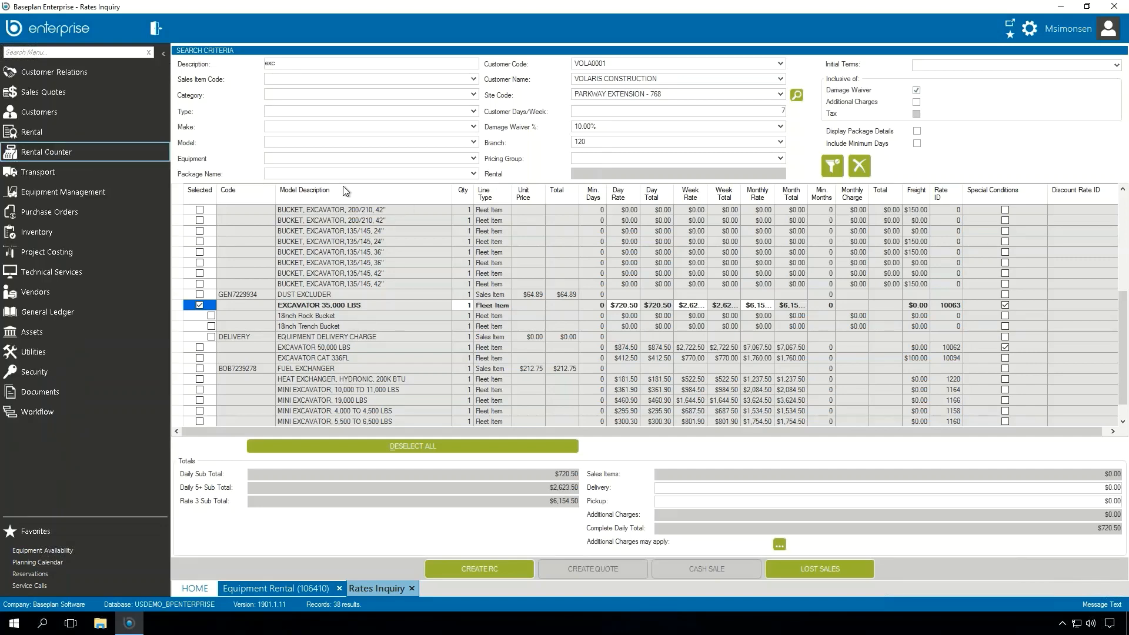
left_click(39, 54)
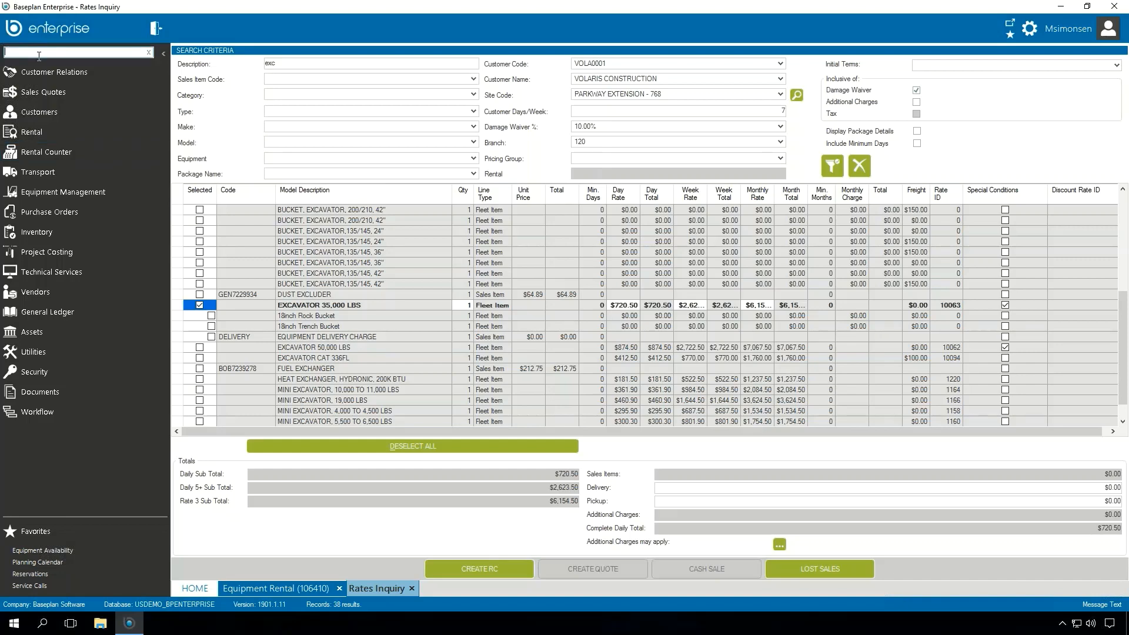
type("as")
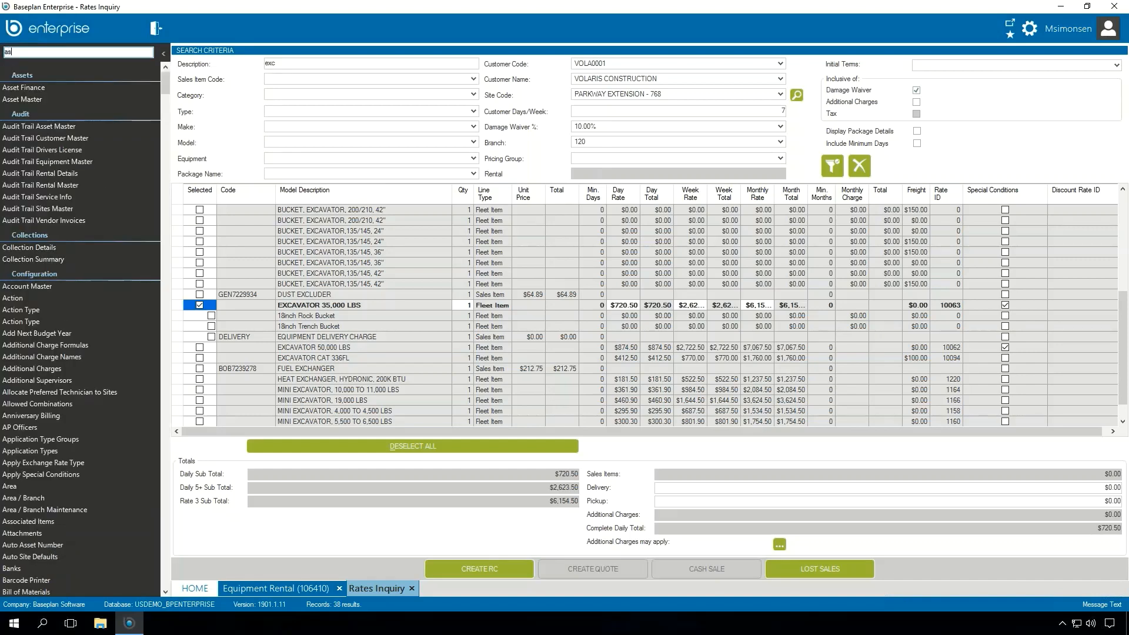
type("so")
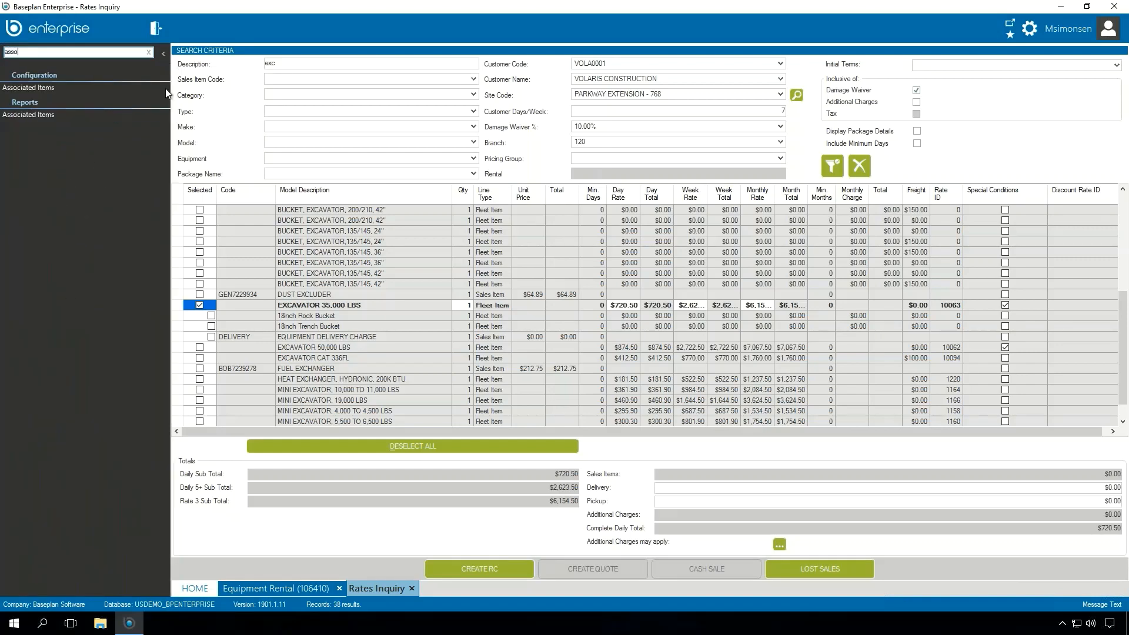
left_click(26, 87)
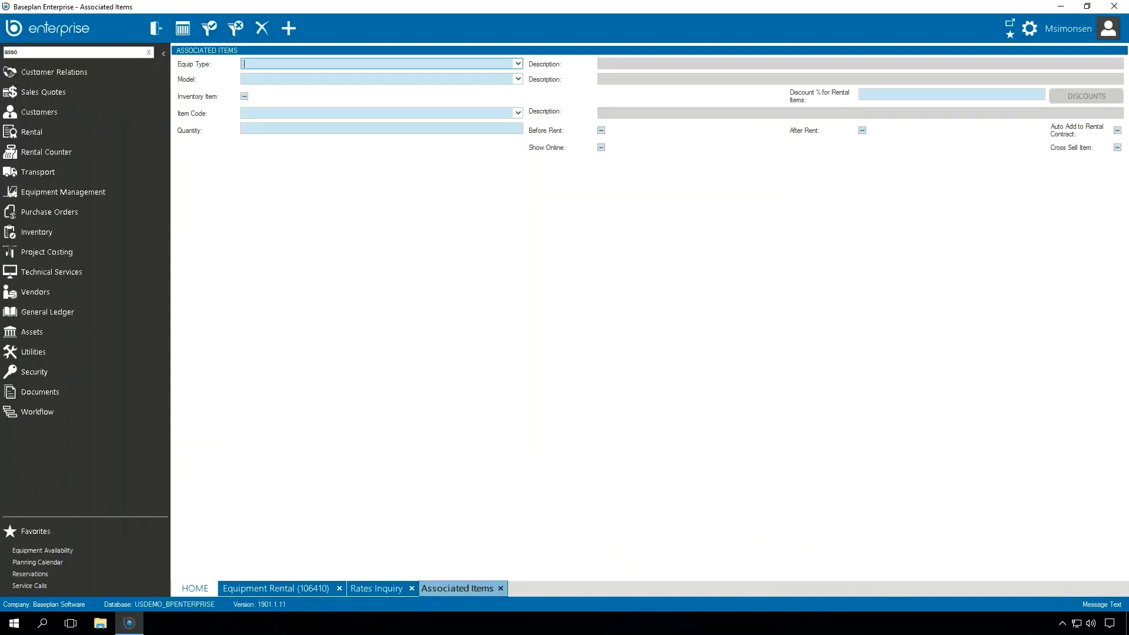
key("Return")
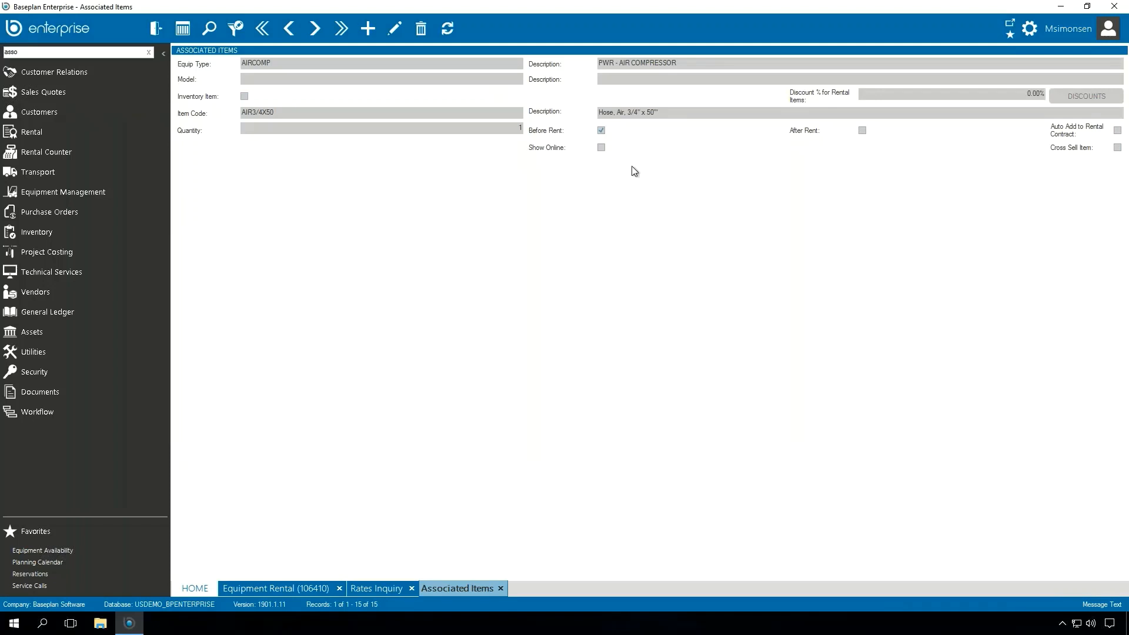
Browse through the associated item records to the EXCAVATOR entry for the 18inch Trench Bucket, item code BUCKET02.
left_click(311, 27)
left_click(312, 27)
left_click(311, 27)
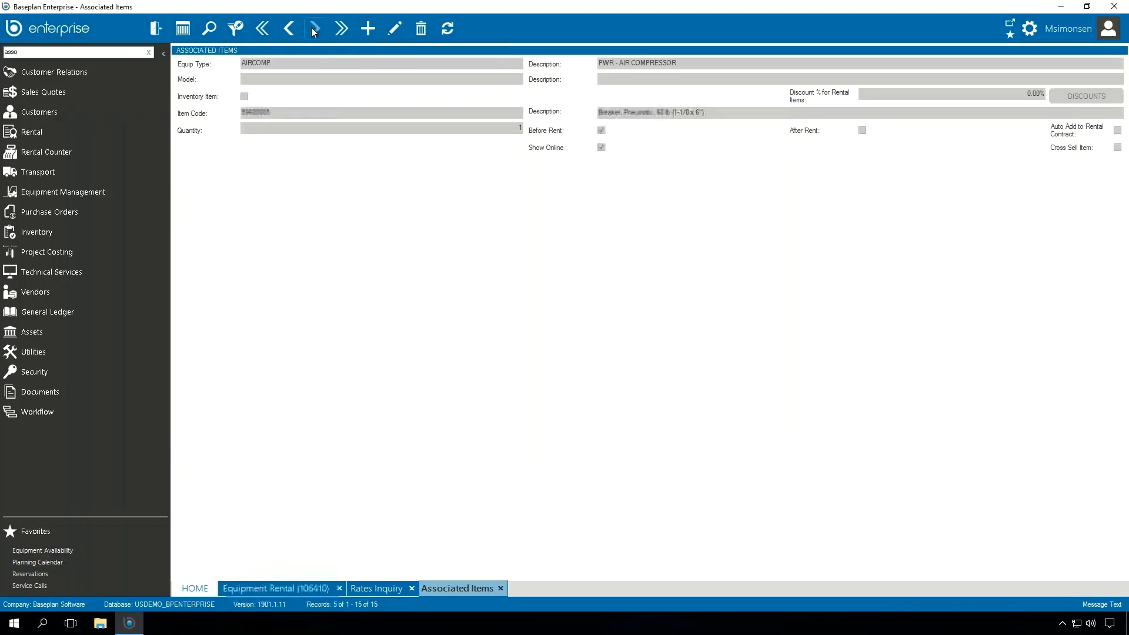
left_click(312, 27)
left_click(312, 27)
left_click(312, 27)
left_click(312, 28)
left_click(311, 27)
left_click(312, 27)
left_click(311, 27)
left_click(312, 27)
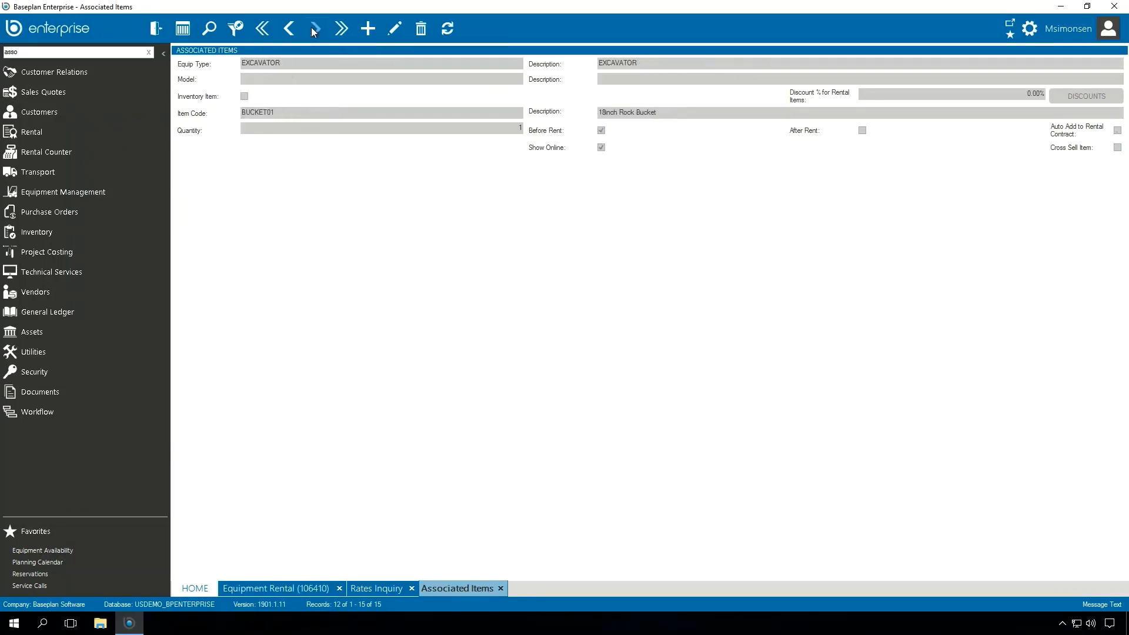
left_click(311, 28)
left_click(312, 30)
Open the BUCKET02 associated item record for editing and examine the models available for the EXCAVATOR equipment type.
left_click(395, 28)
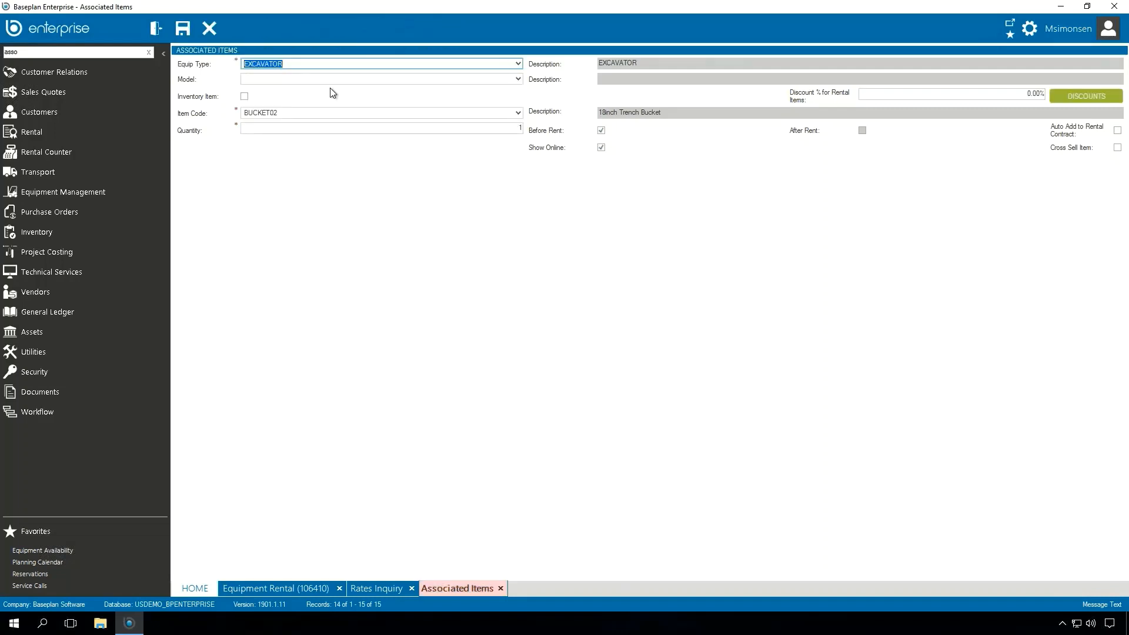
left_click(357, 78)
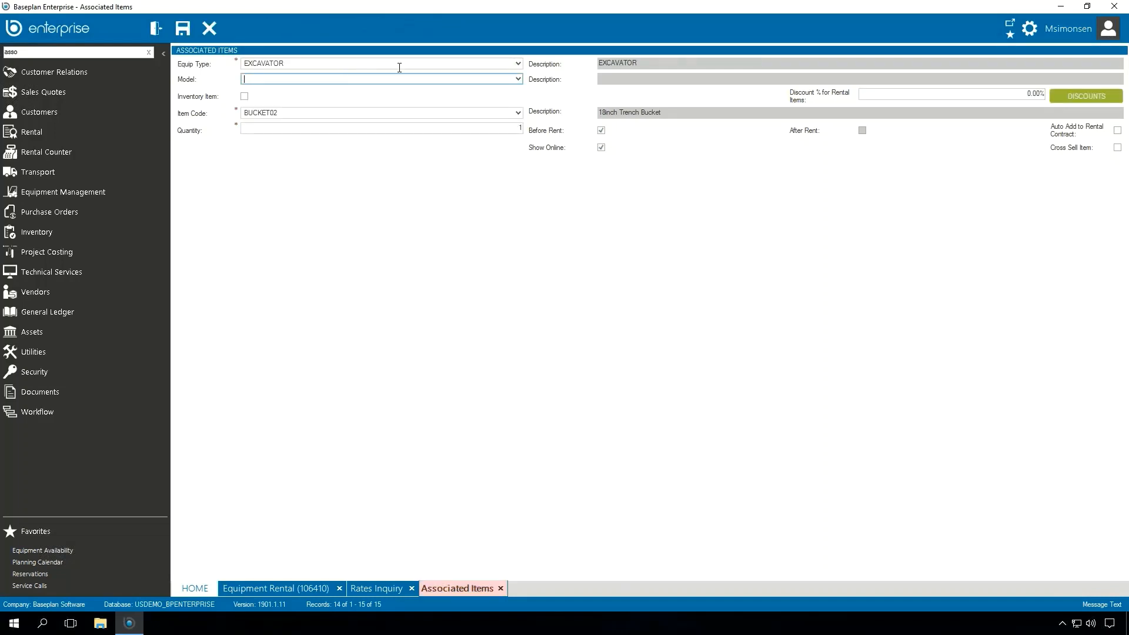
left_click(518, 80)
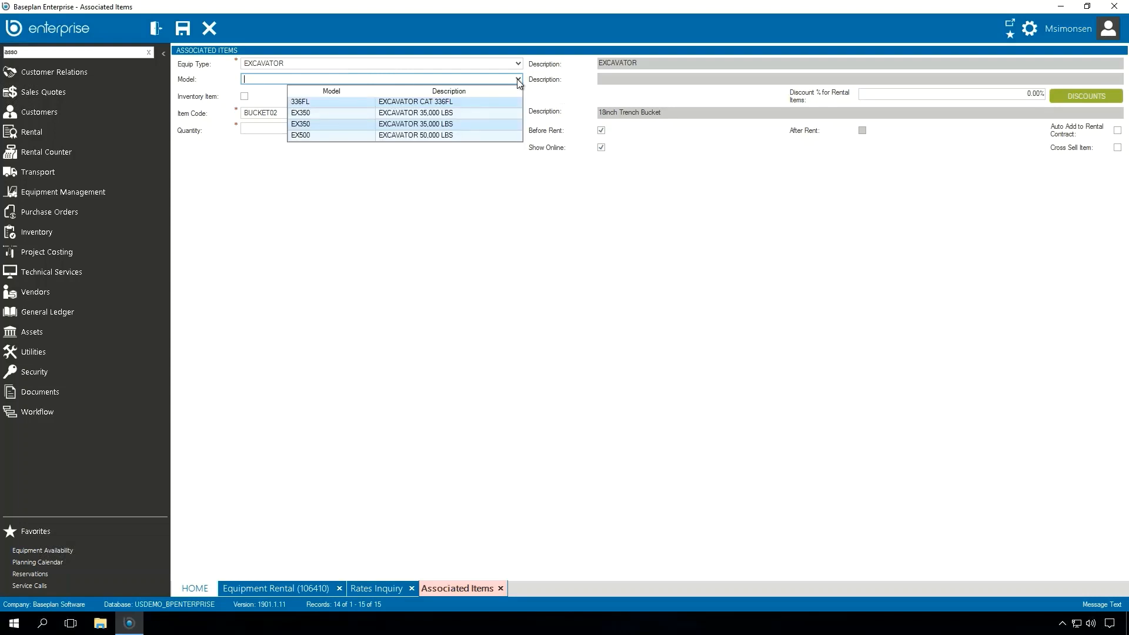
left_click(518, 80)
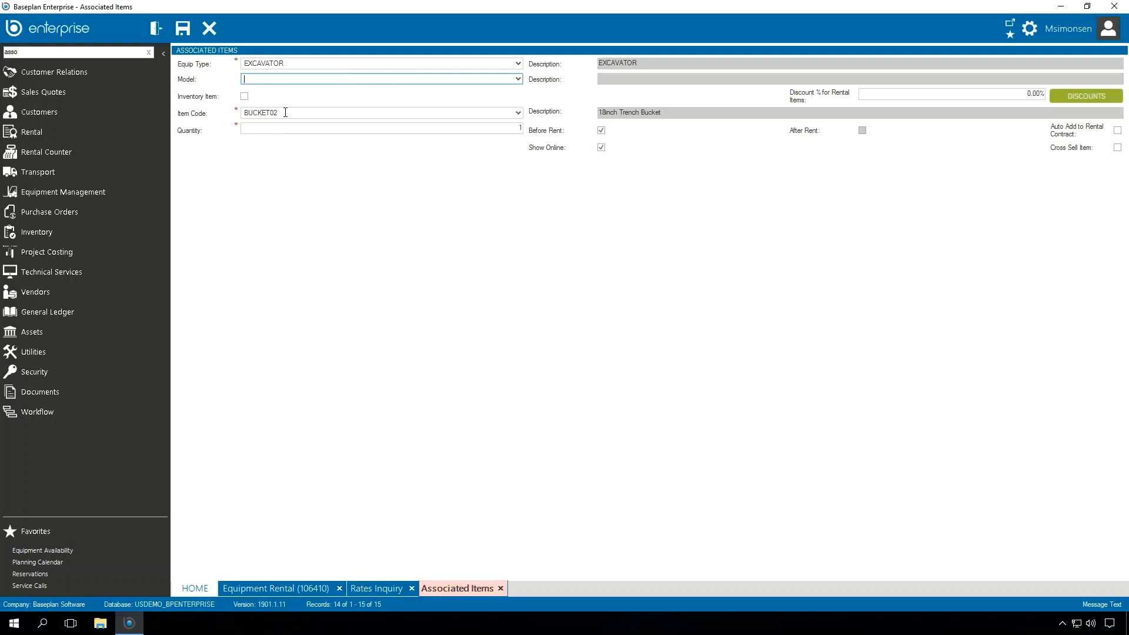